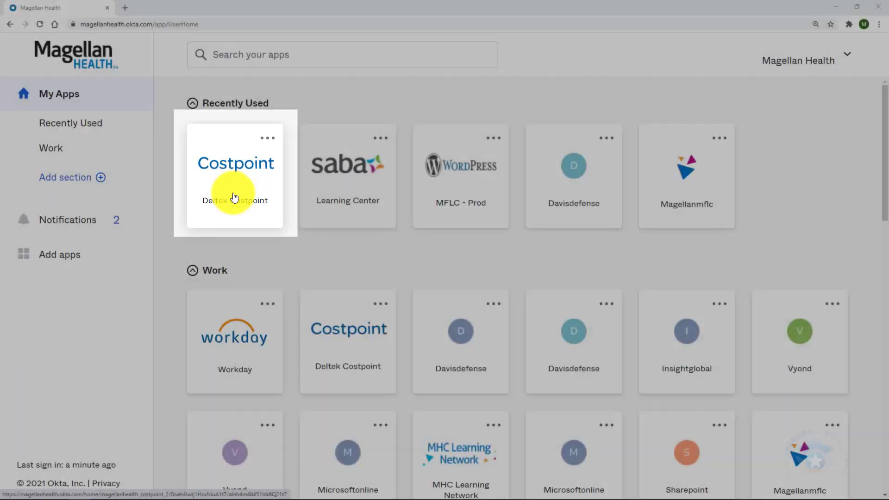
- Launch Costpoint and open the Timesheet for the period ending 06/15/2021 under Time & Expense > Time
left_click(235, 198)
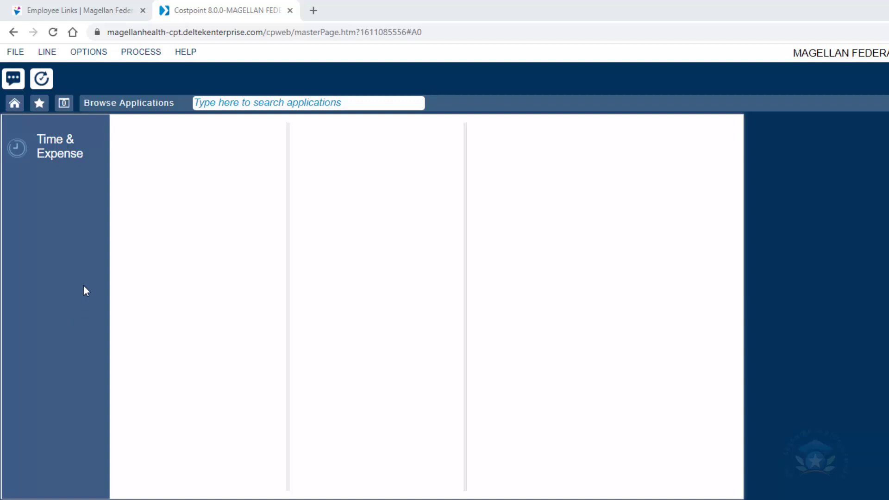
left_click(66, 158)
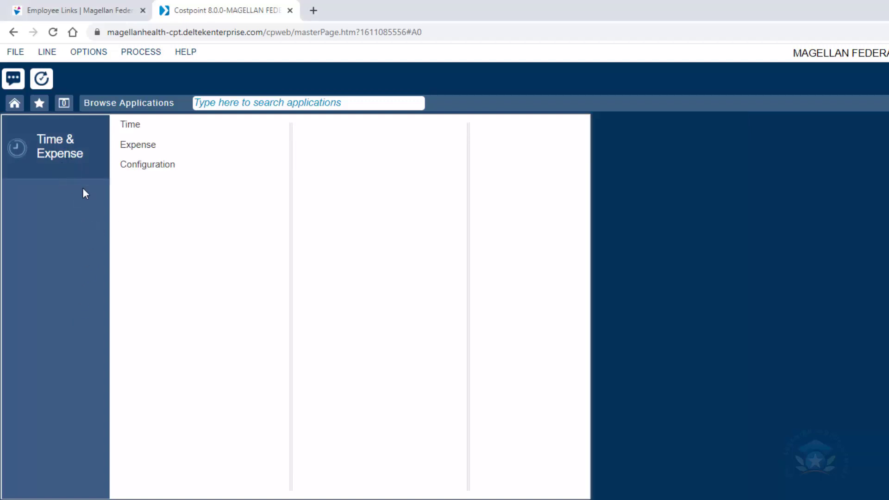
left_click(130, 126)
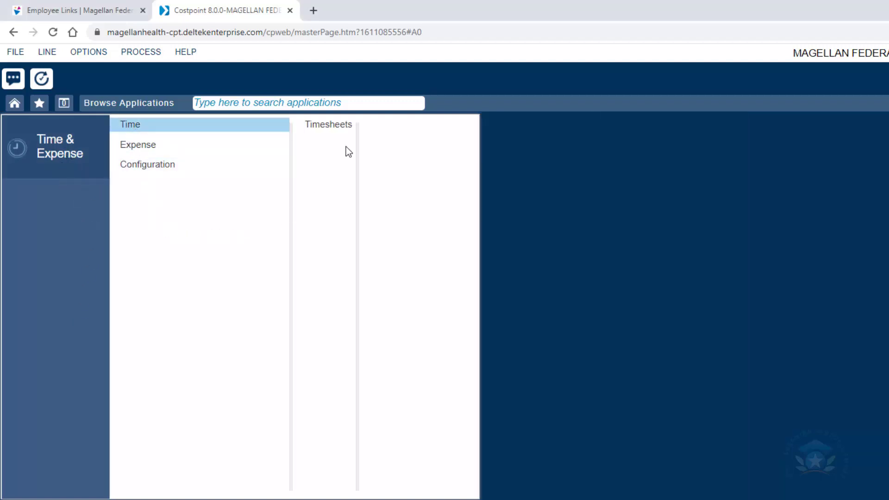
left_click(332, 128)
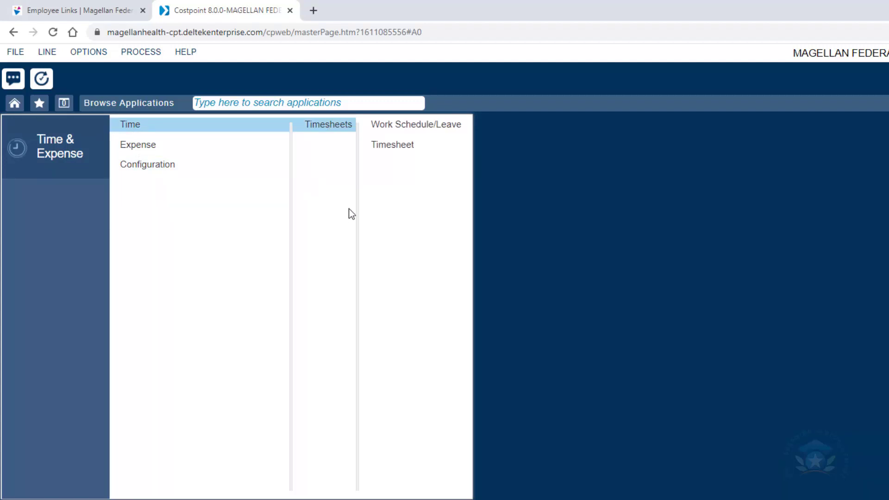
left_click(397, 155)
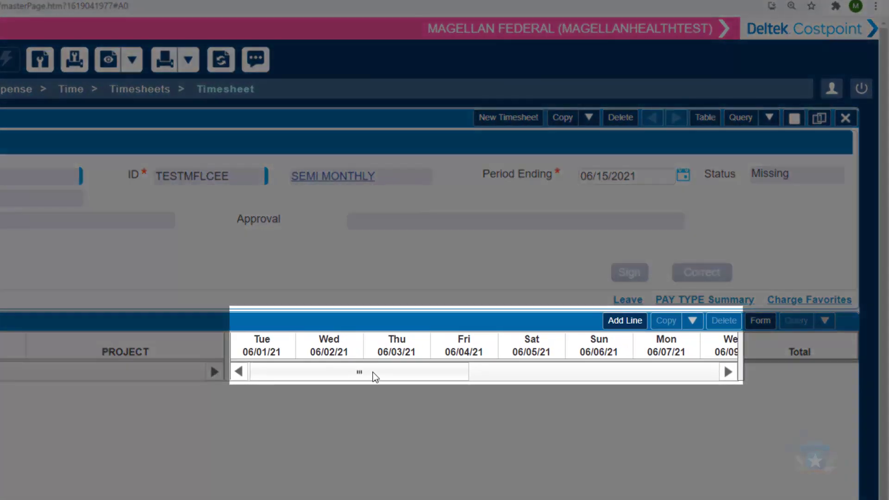
left_click_drag(391, 361, 414, 371)
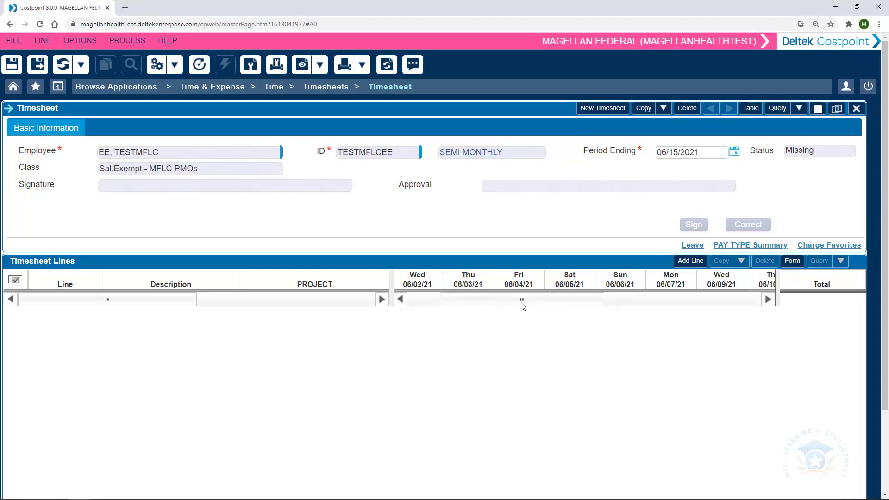
left_click_drag(523, 306, 469, 305)
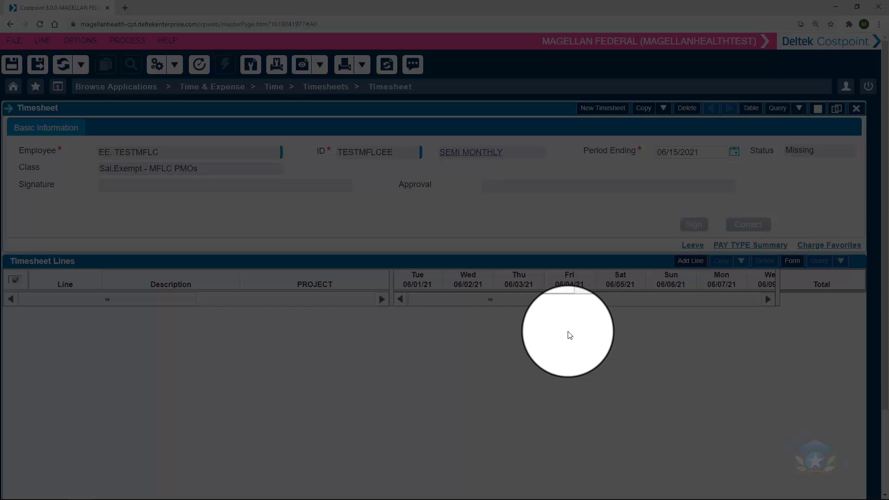
- Add a blank charge line and drill its project lookup into DIRECT PROJECT > MFLC IV - EAST
left_click(692, 265)
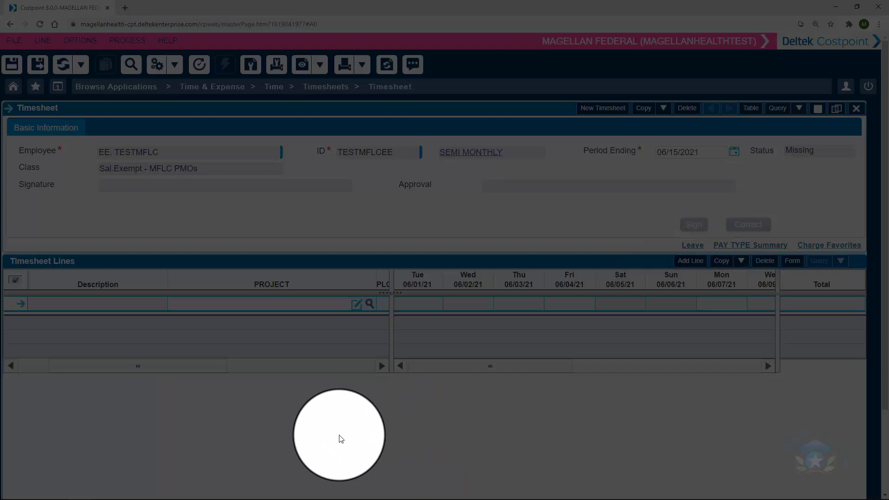
left_click(374, 305)
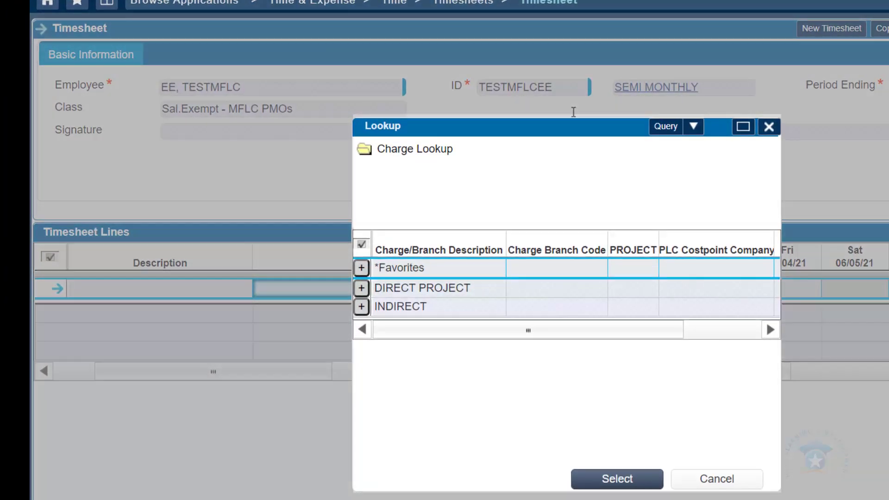
left_click(361, 288)
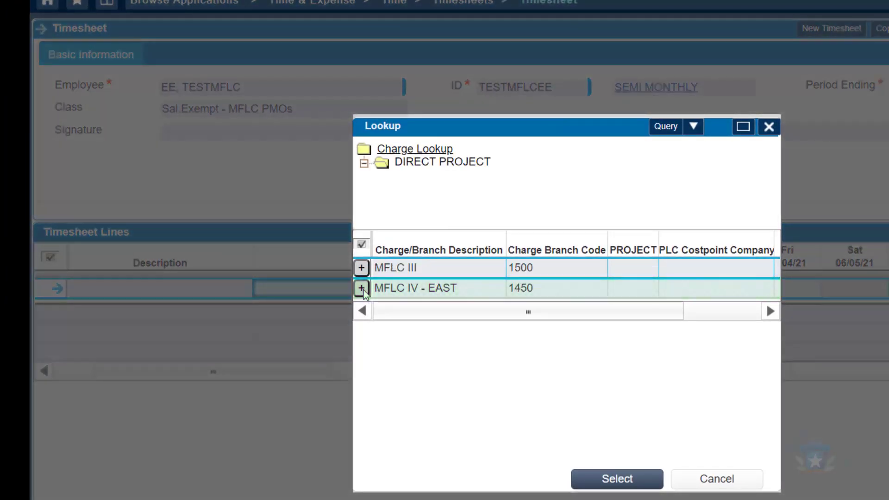
left_click(363, 291)
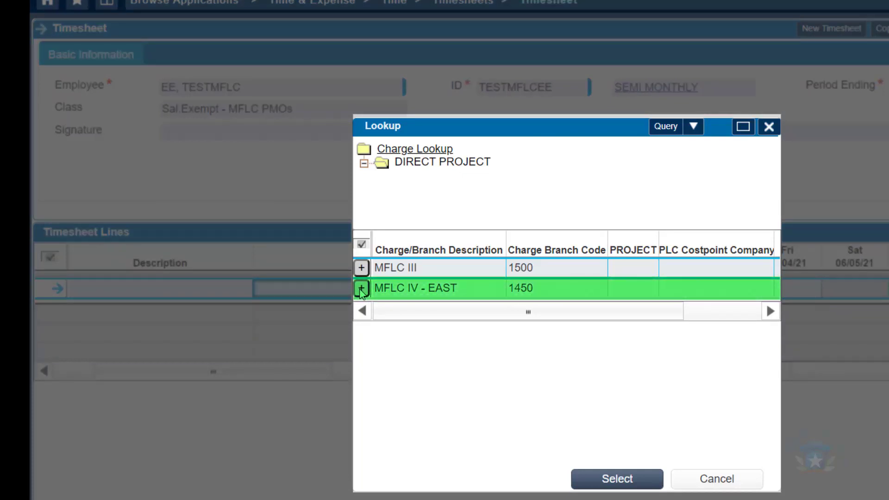
left_click(361, 289)
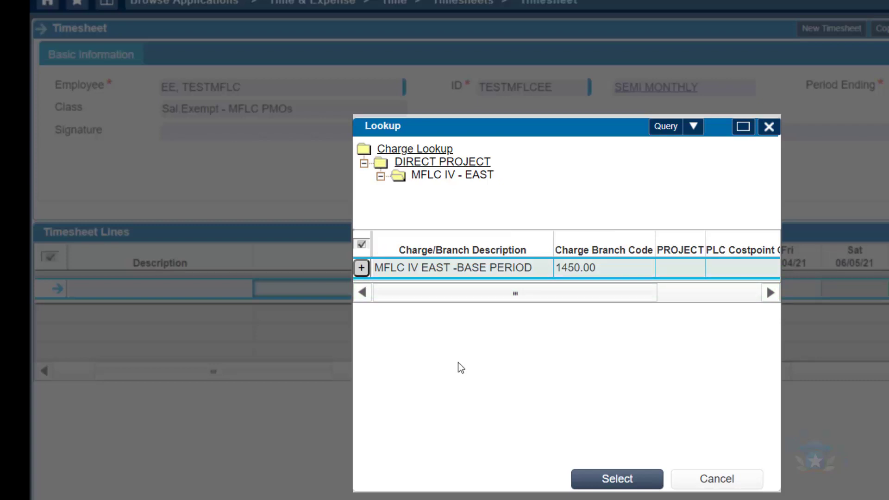
- Charge the line to MFLC IV - COUNSELOR LABOR, project 1450.00.0002.00.01, via Base Period > Rotational
left_click(364, 269)
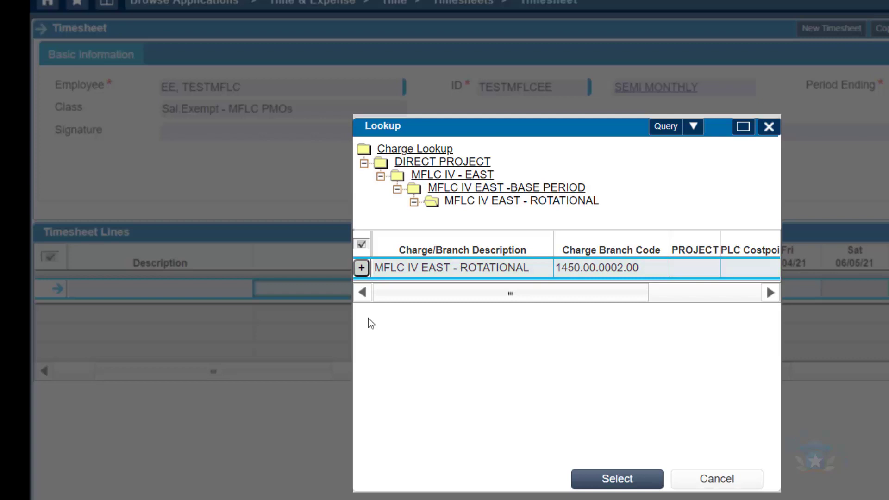
left_click(361, 268)
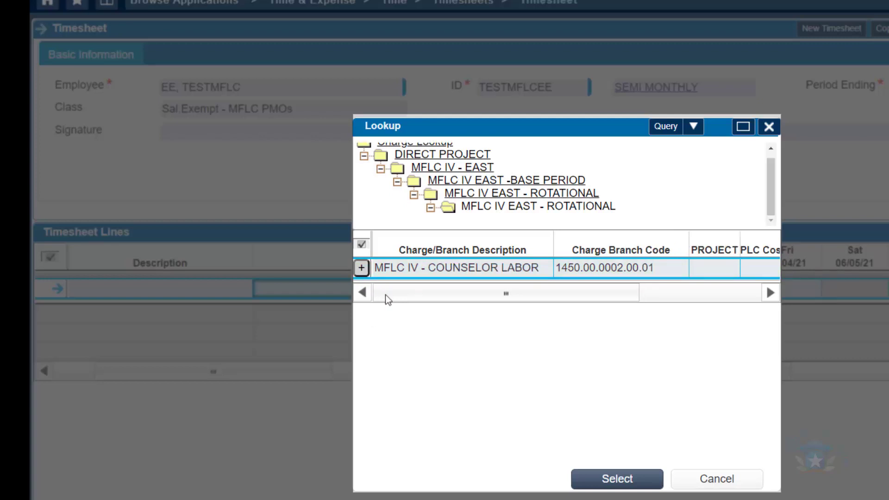
left_click(361, 267)
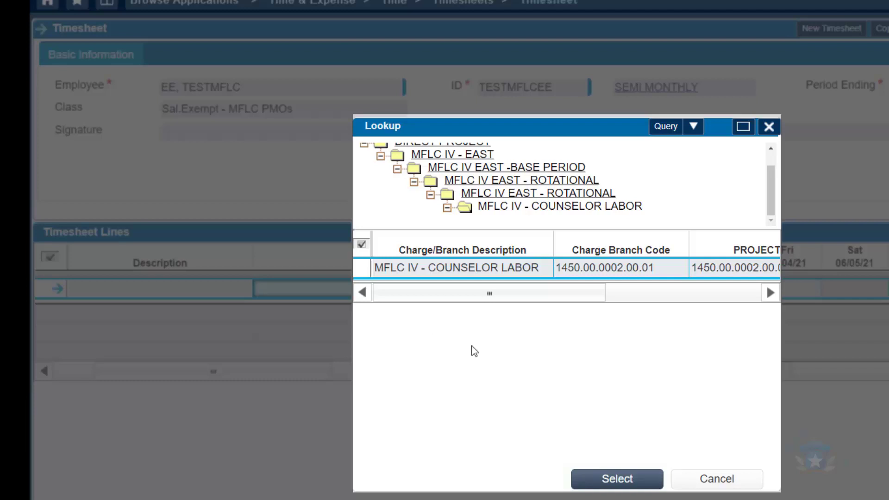
left_click(602, 477)
left_click(617, 479)
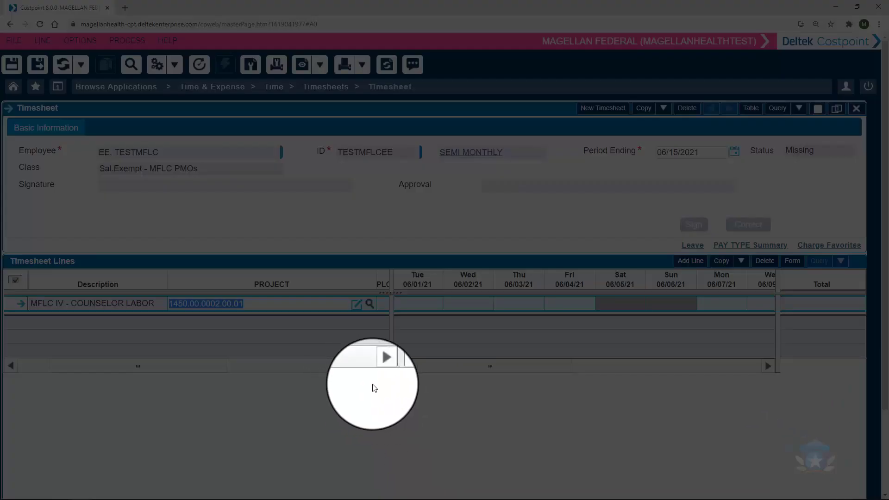
- Save the timesheet with its new Counselor Labor line and dismiss the confirmation message
left_click(43, 69)
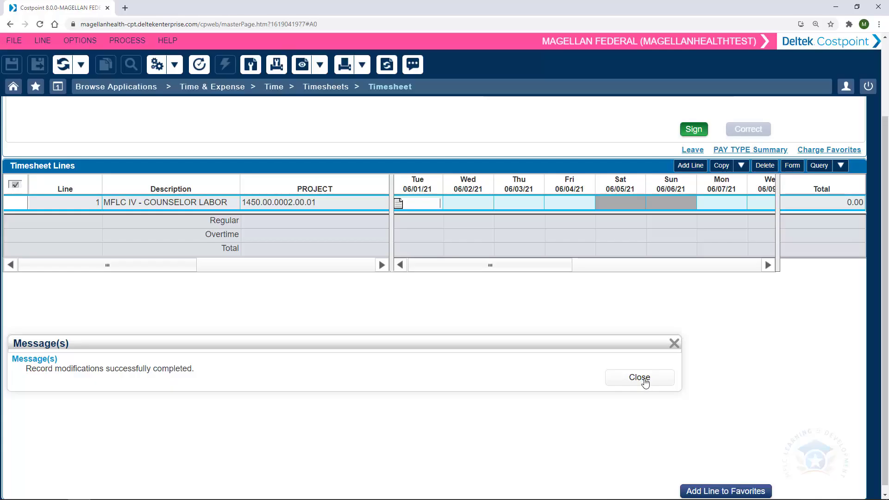
left_click(641, 378)
scroll(320, 345, "up", 2)
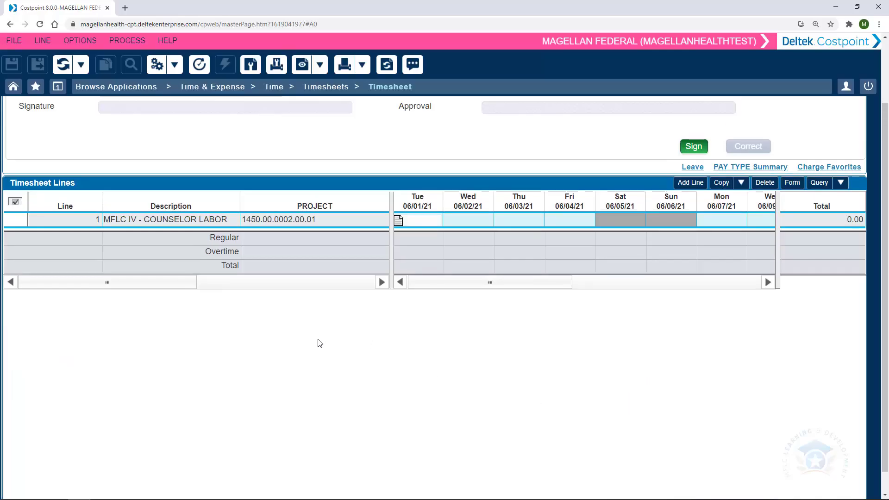
scroll(317, 345, "up", 1)
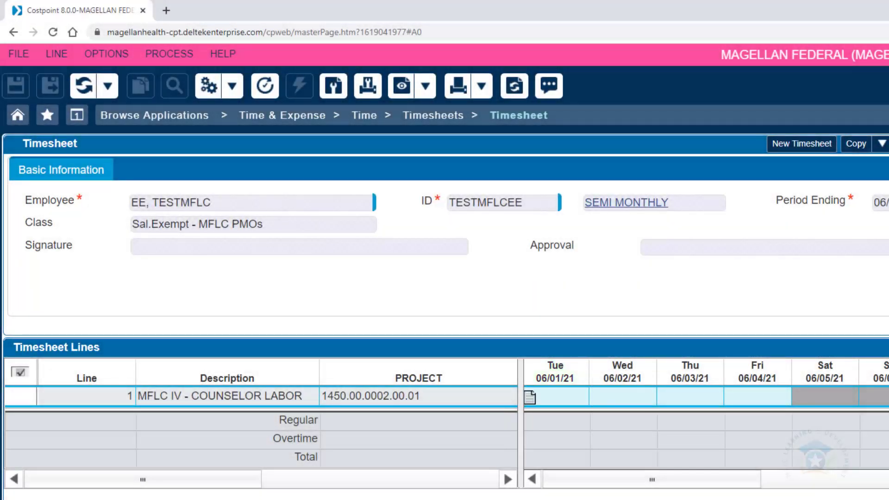
- Enter 8.5 hours on Tue 06/01/21 and save the timesheet
left_click(563, 399)
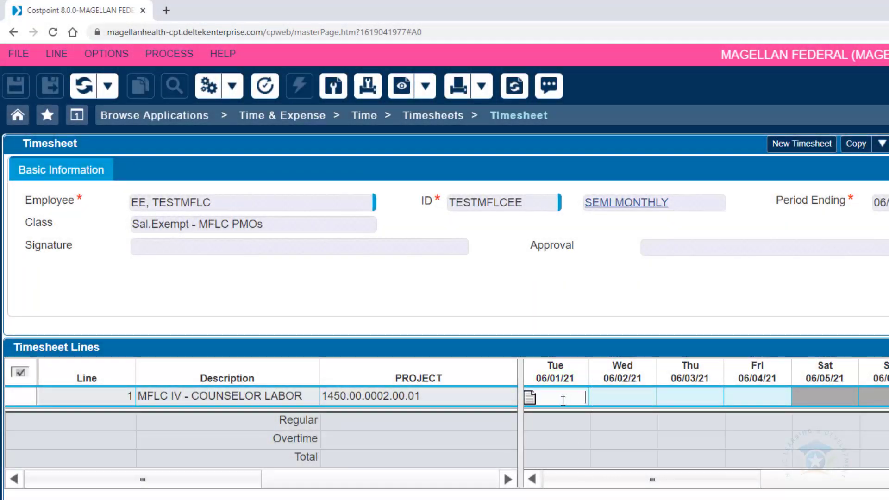
type("8")
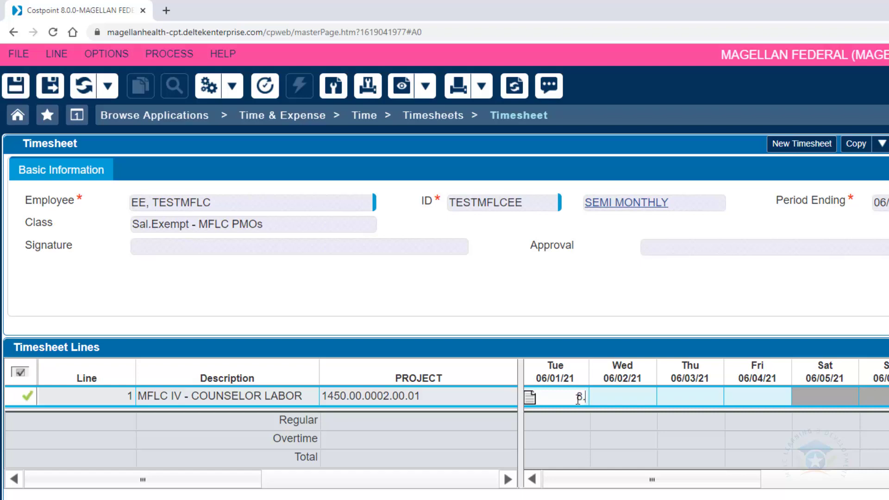
type(".5")
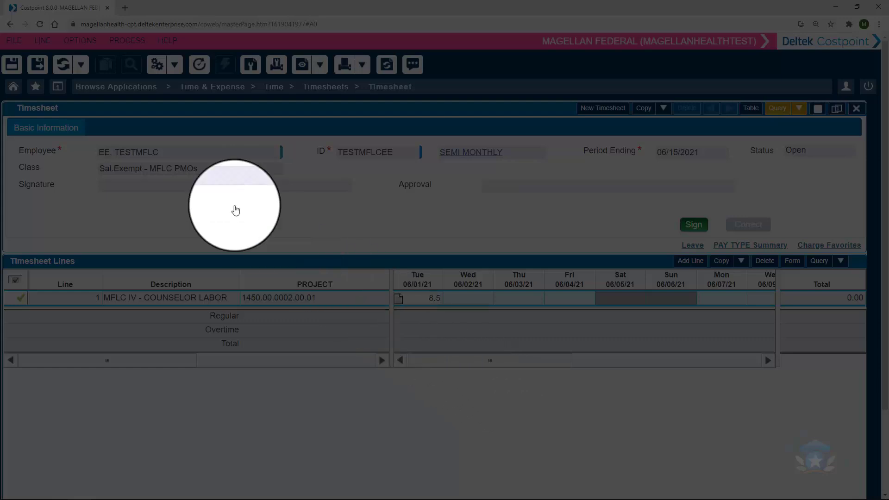
left_click(42, 69)
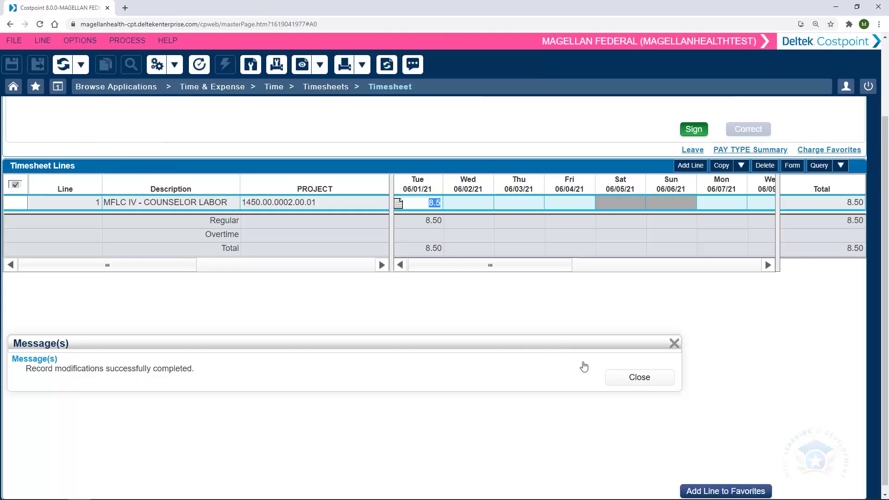
left_click(616, 384)
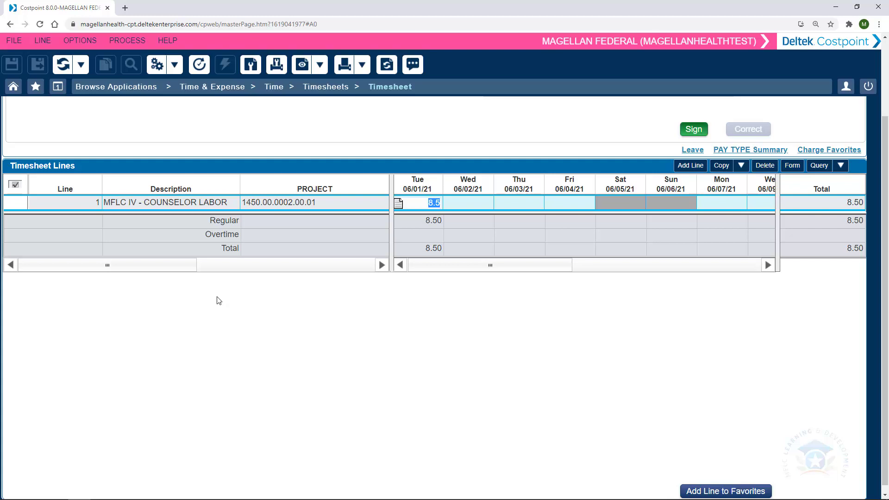
- Enter 8.0 hours on Wed 06/02/21 and save, bringing the total to 16.50
scroll(219, 300, "up", 3)
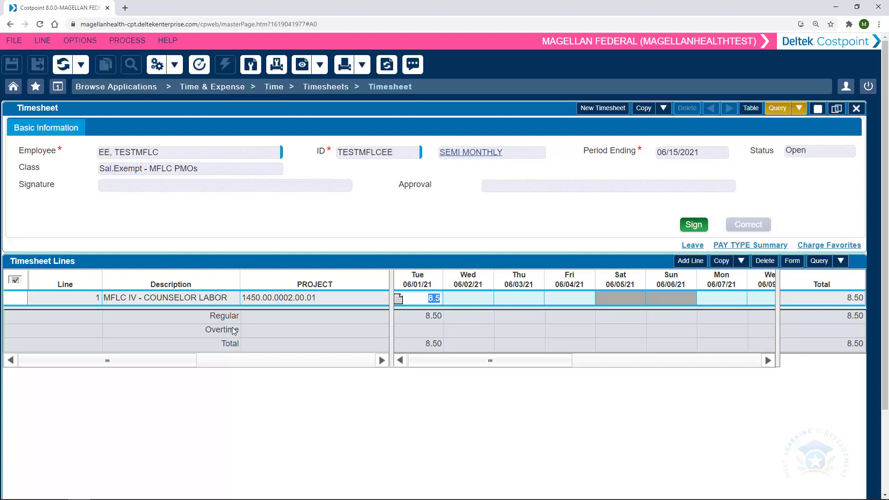
left_click(424, 386)
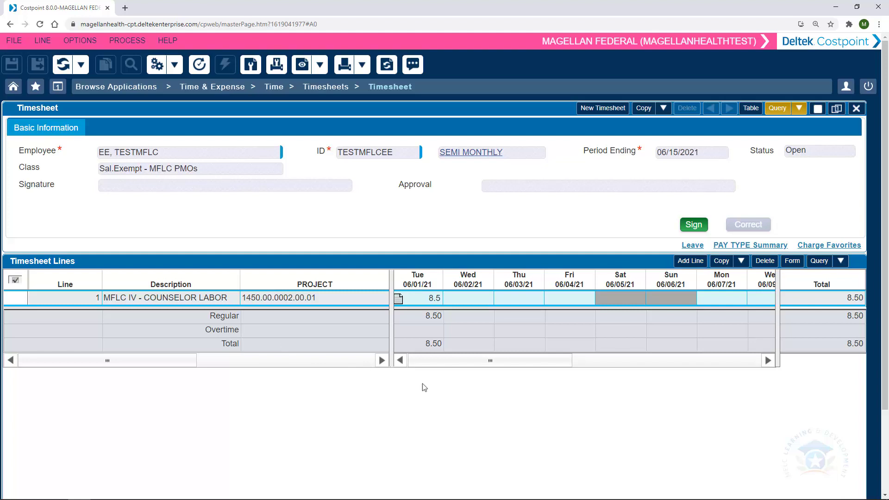
left_click(486, 299)
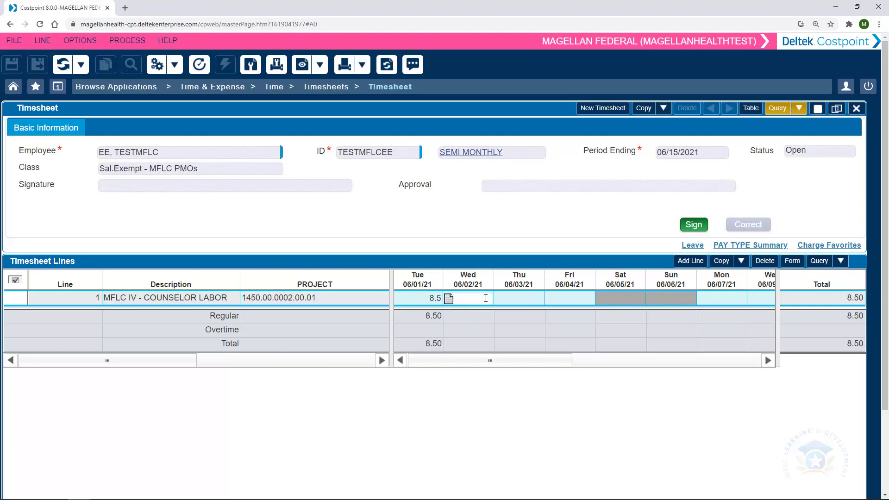
type("8.0")
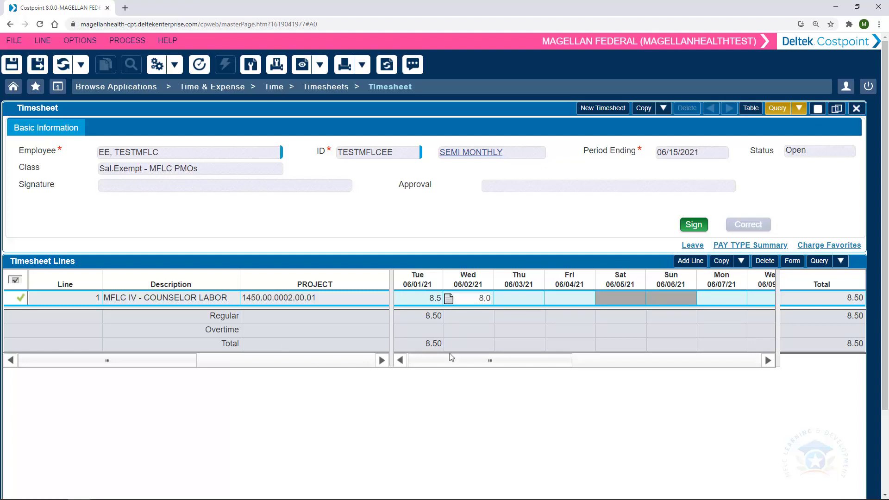
left_click(415, 412)
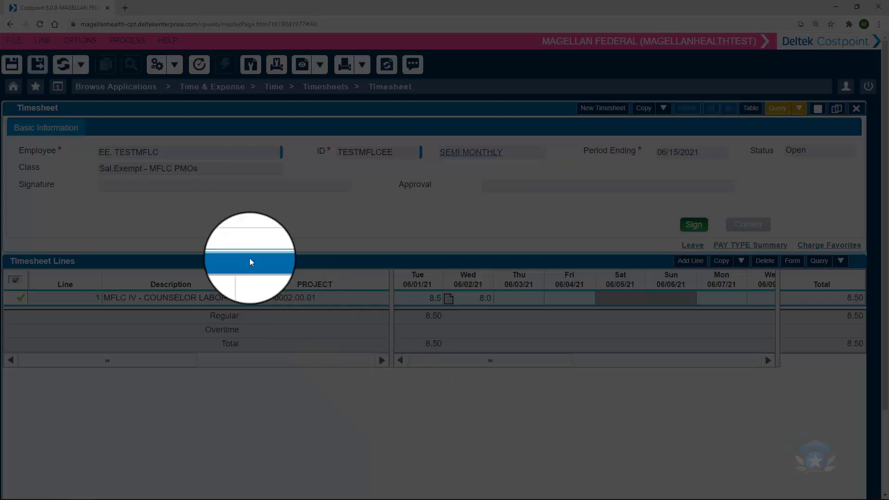
left_click(37, 65)
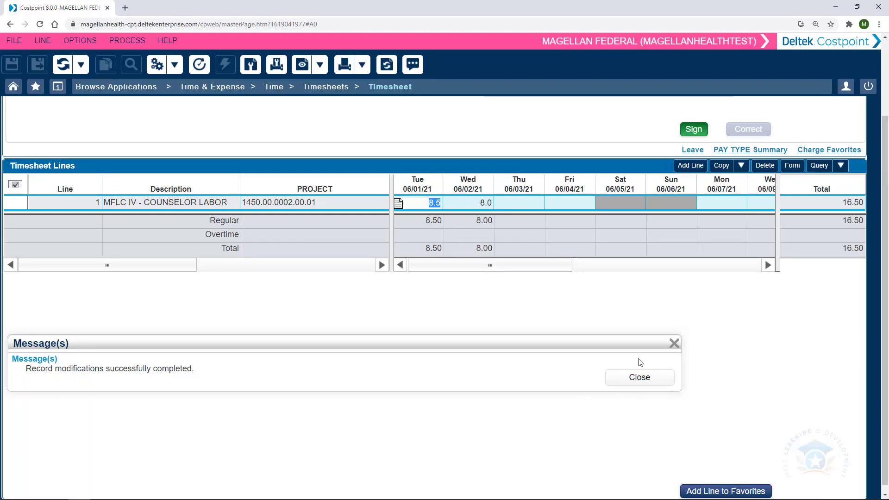
scroll(639, 370, "up", 2)
left_click(636, 473)
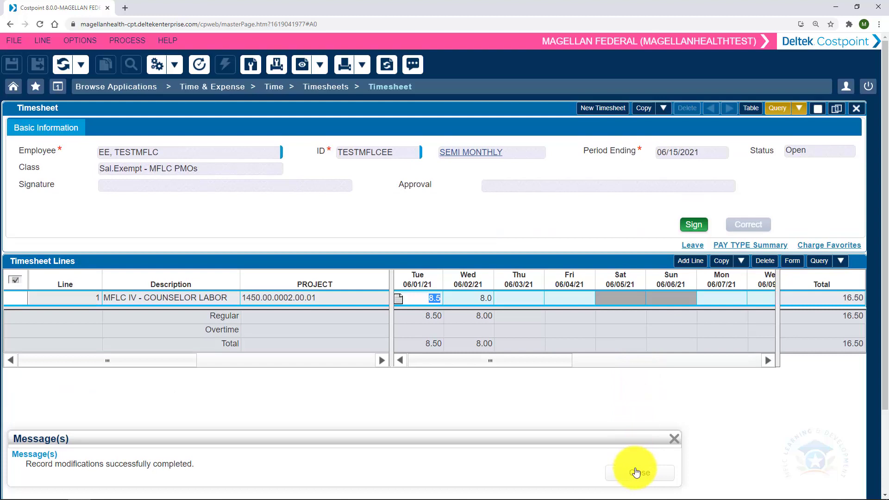